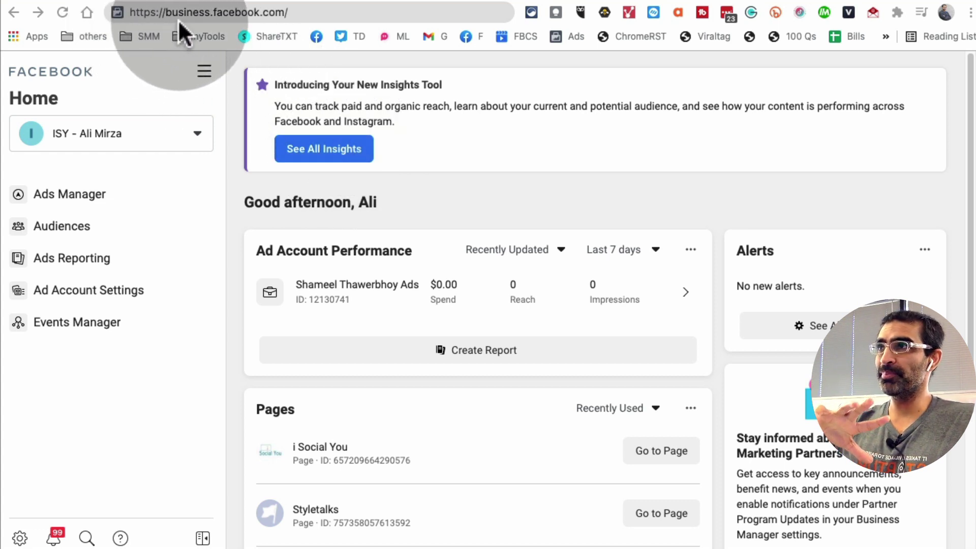
Step: Open the business switcher list and close it again without changing business
{"action": "left_click", "coordinate": [317, 13]}
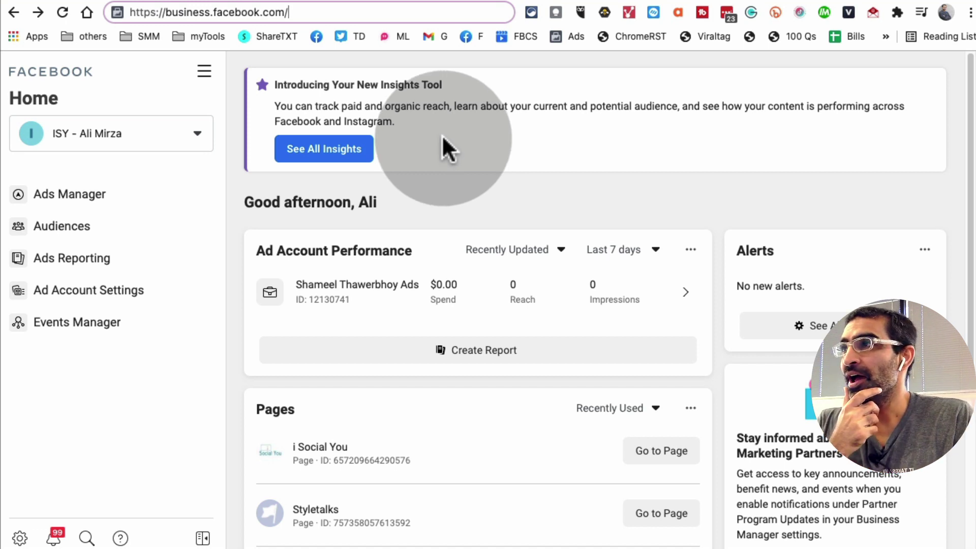
{"action": "left_click", "coordinate": [197, 134]}
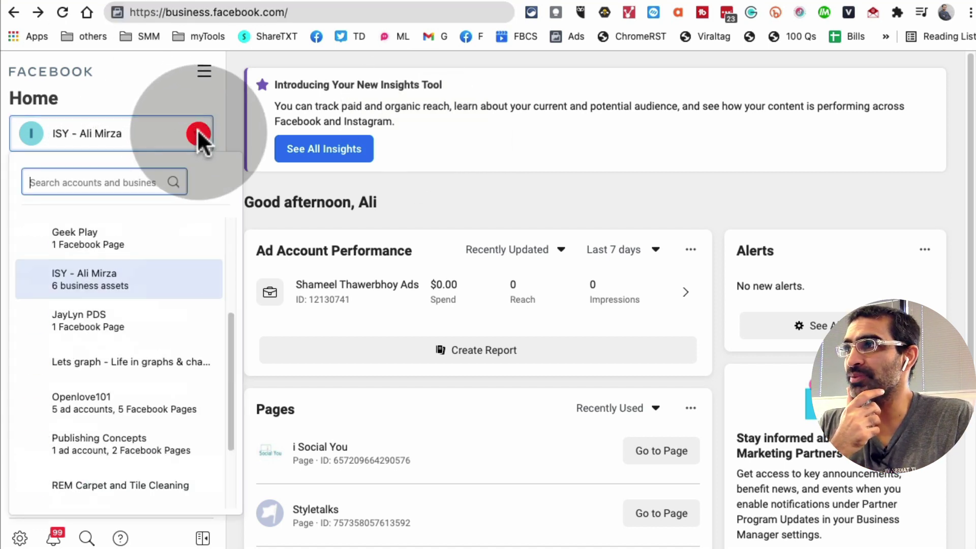
{"action": "mouse_move", "coordinate": [229, 347]}
{"action": "left_mouse_down"}
{"action": "mouse_move", "coordinate": [228, 389]}
{"action": "mouse_move", "coordinate": [223, 254]}
{"action": "mouse_move", "coordinate": [224, 331]}
{"action": "left_mouse_up"}
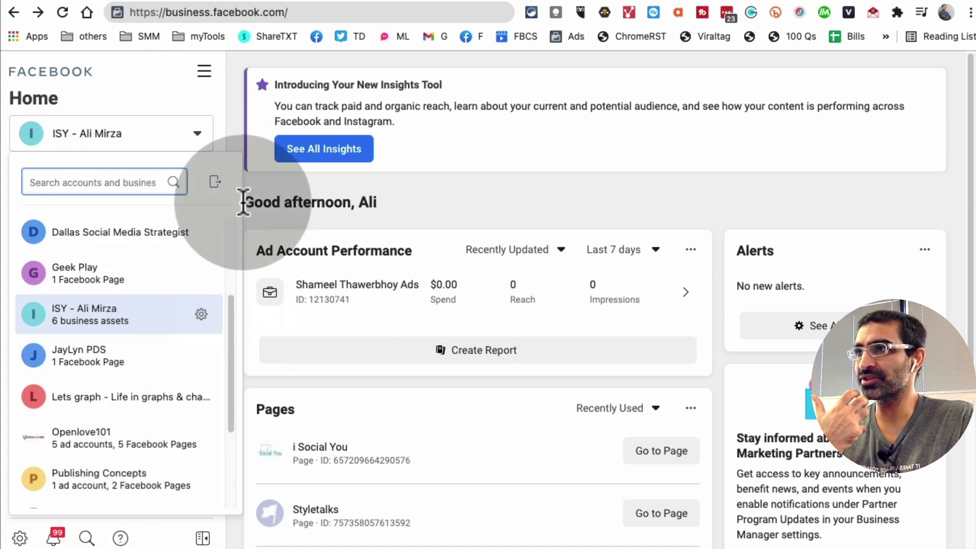
{"action": "left_click", "coordinate": [237, 136]}
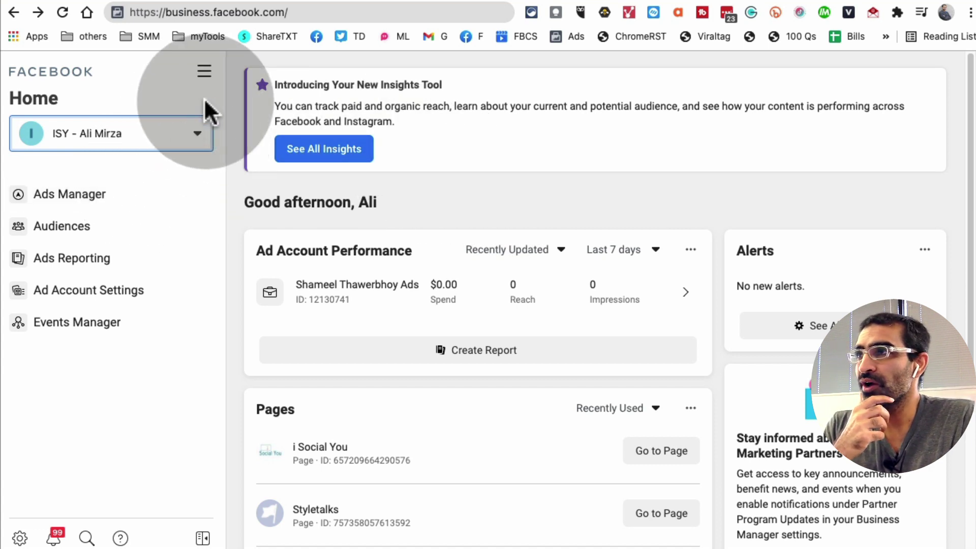
Step: Go to Business Settings through All Tools and scroll down its sidebar toward Business Info
{"action": "left_click", "coordinate": [204, 70]}
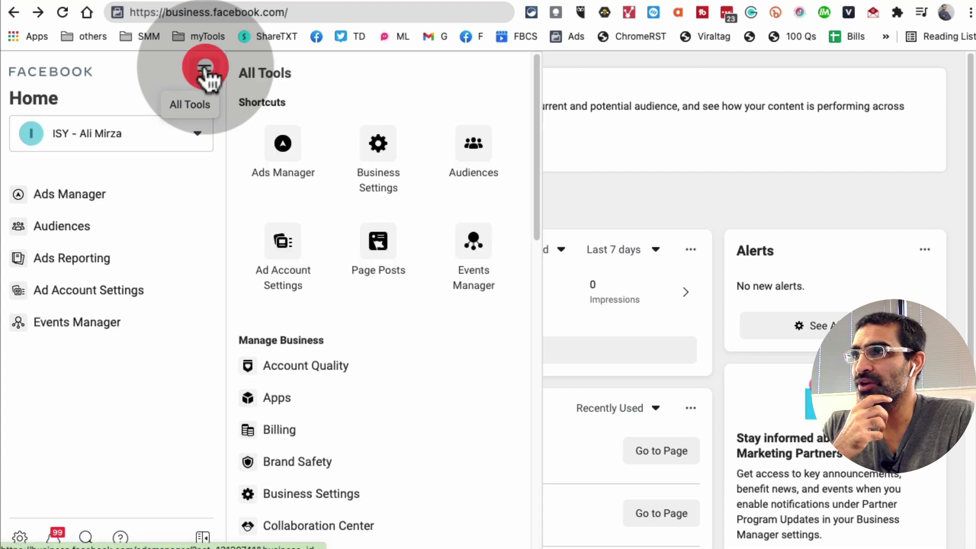
{"action": "left_click", "coordinate": [386, 166]}
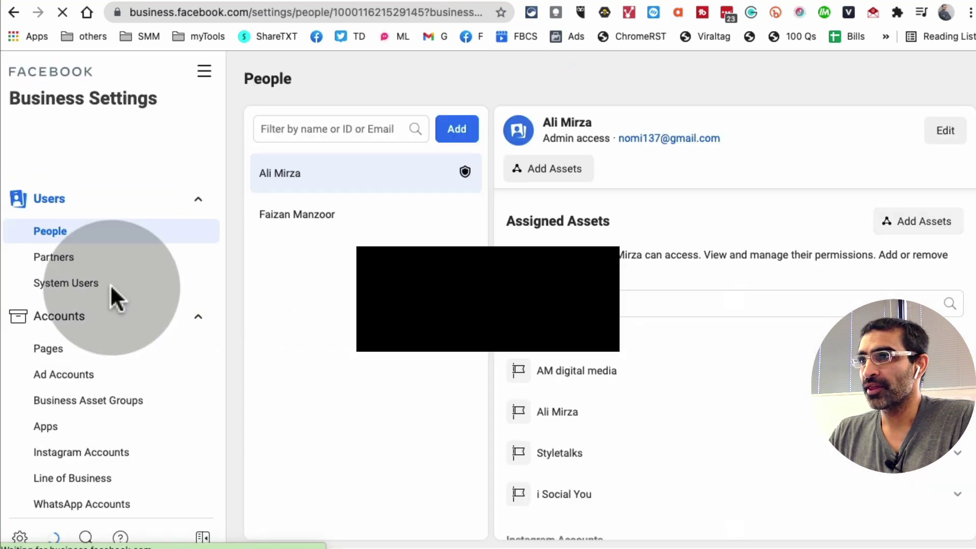
{"action": "scroll", "coordinate": [71, 300], "scroll_direction": "down", "scroll_amount": 4}
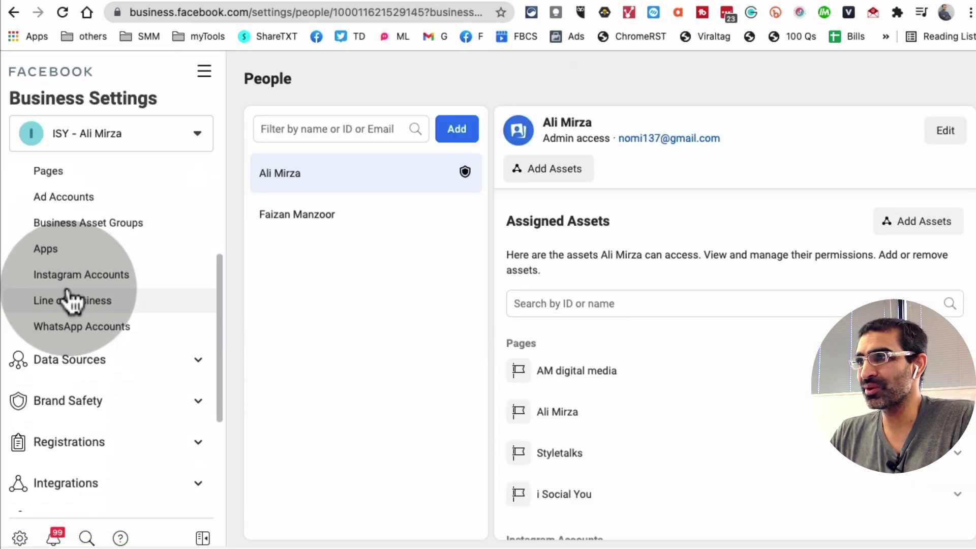
{"action": "scroll", "coordinate": [72, 300], "scroll_direction": "down", "scroll_amount": 5}
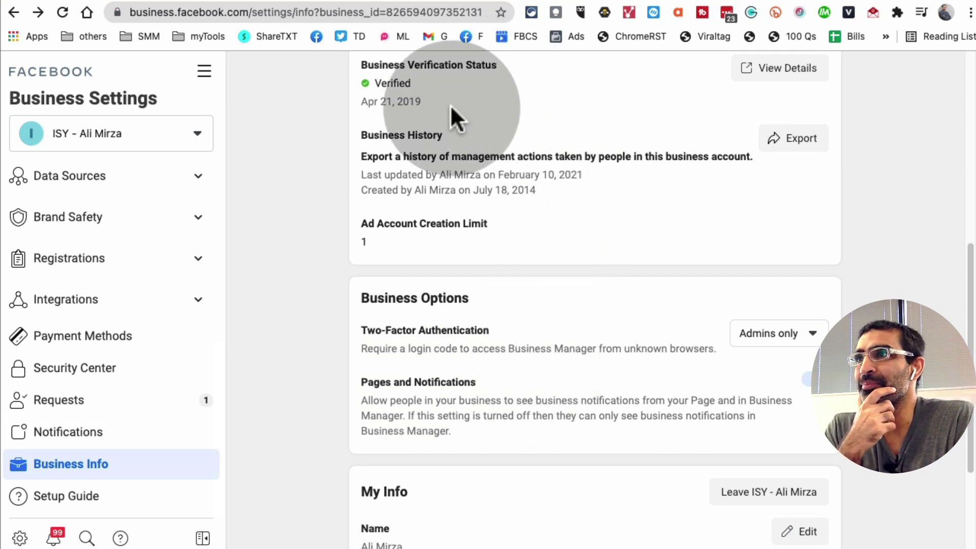
{"action": "left_click_drag", "start_coordinate": [450, 105], "coordinate": [355, 68]}
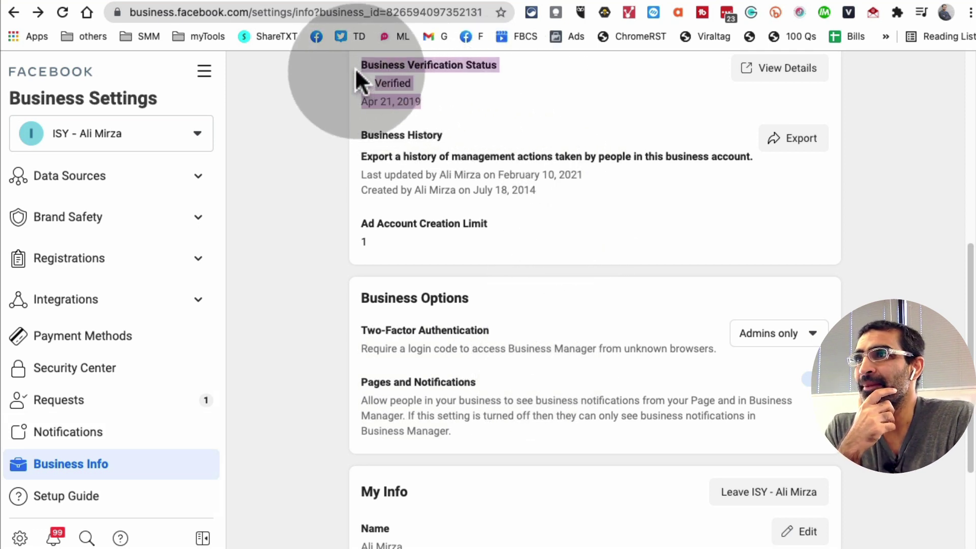
{"action": "left_click", "coordinate": [539, 117]}
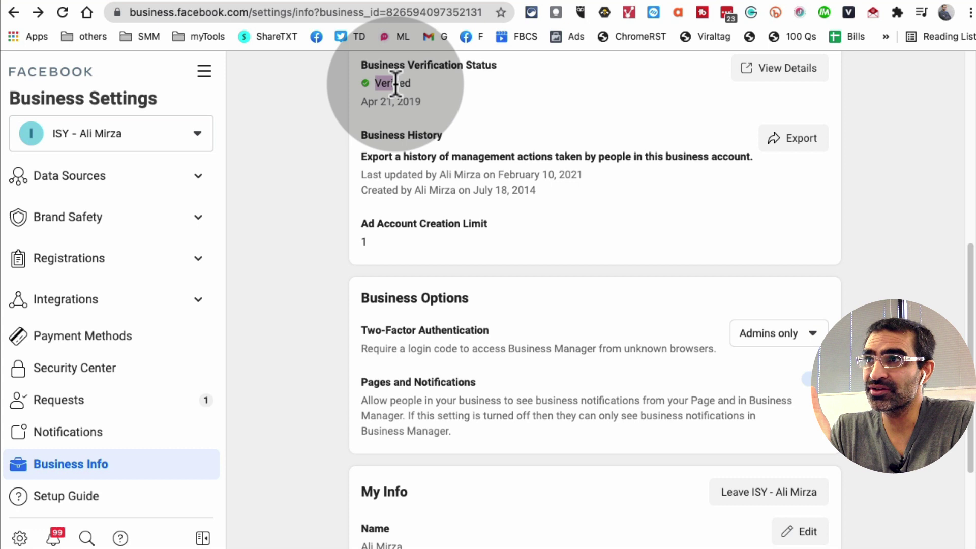
{"action": "left_click_drag", "start_coordinate": [388, 83], "coordinate": [371, 83]}
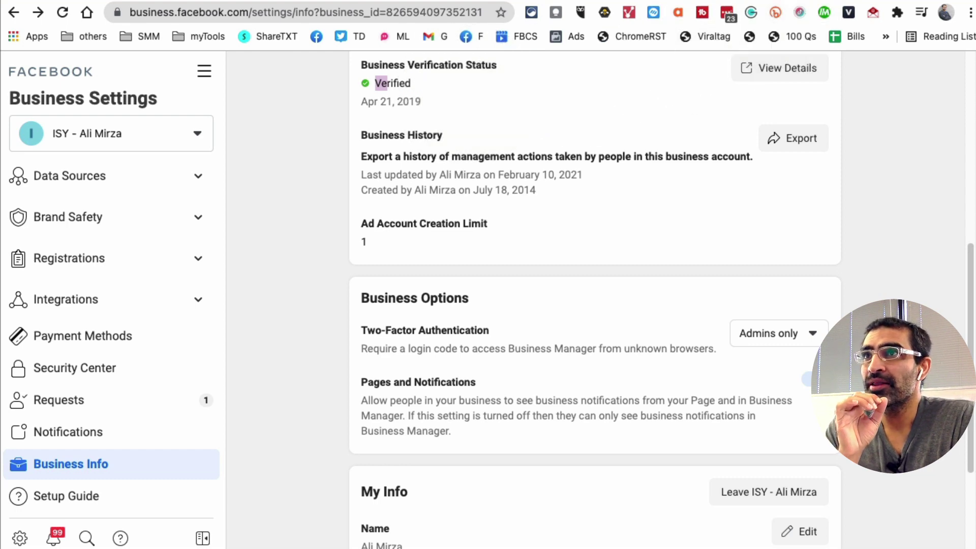
Step: In the other Business Settings tab, switch the business to Openlove101
{"action": "left_click", "coordinate": [743, 1]}
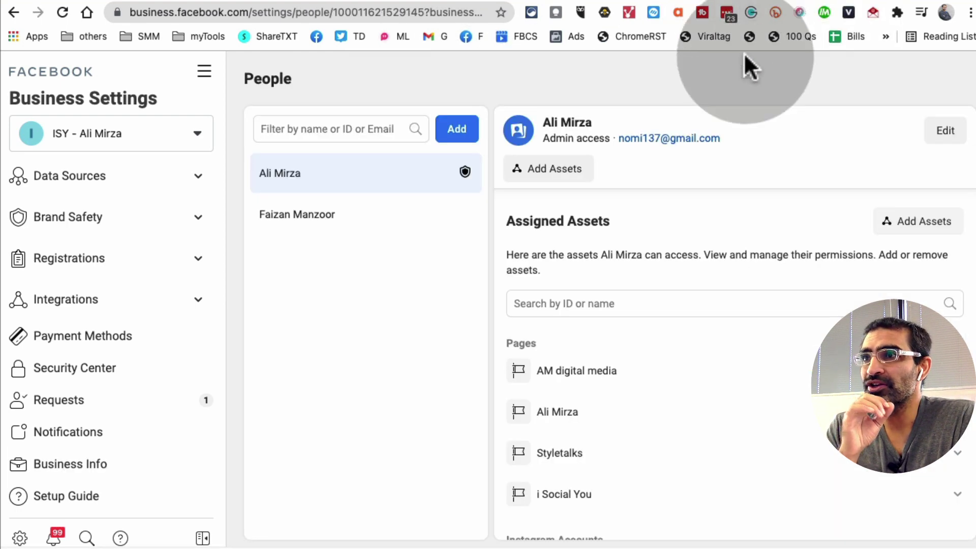
{"action": "left_click", "coordinate": [154, 132]}
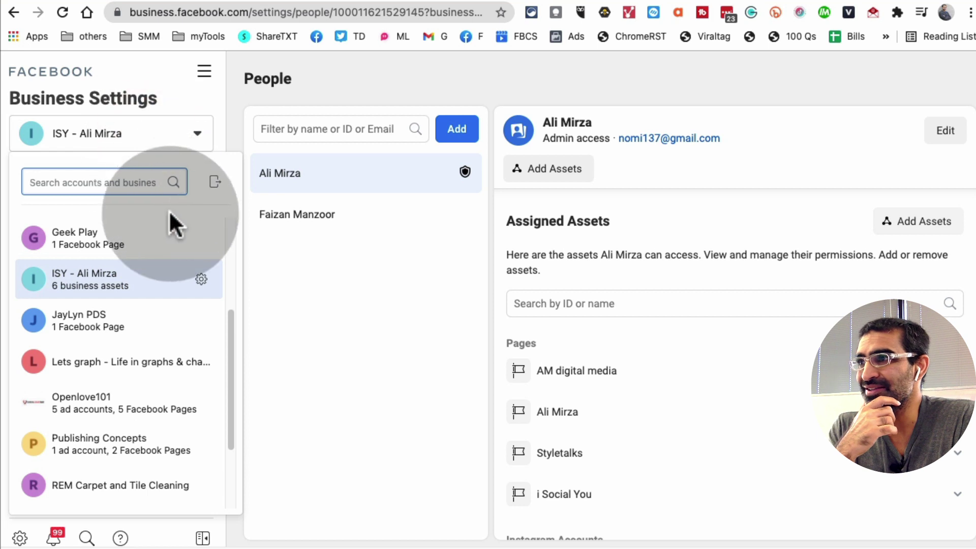
{"action": "left_click", "coordinate": [144, 406]}
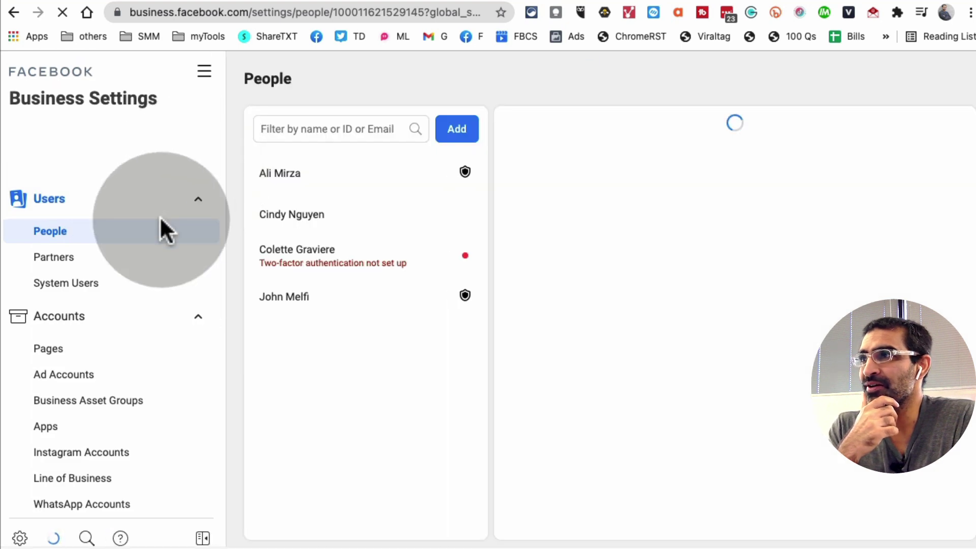
Step: Open Business Settings for Openlove101 via All Tools and scroll down the sidebar
{"action": "left_click", "coordinate": [209, 77]}
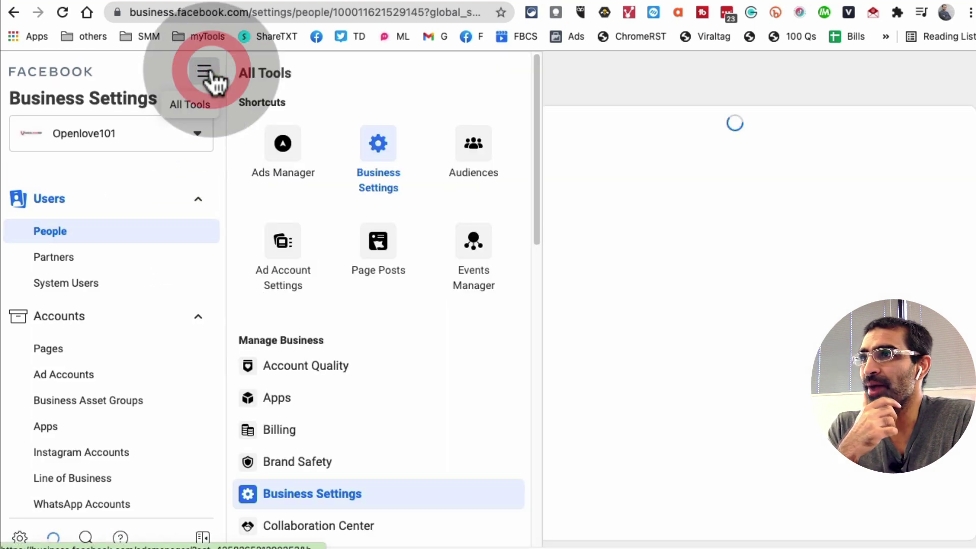
{"action": "left_click", "coordinate": [319, 494]}
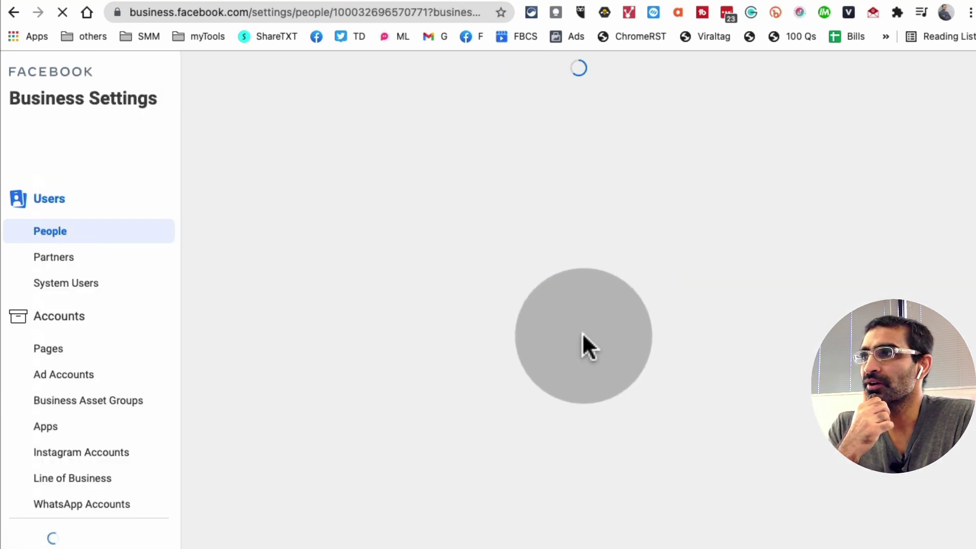
{"action": "scroll", "coordinate": [120, 326], "scroll_direction": "down", "scroll_amount": 2}
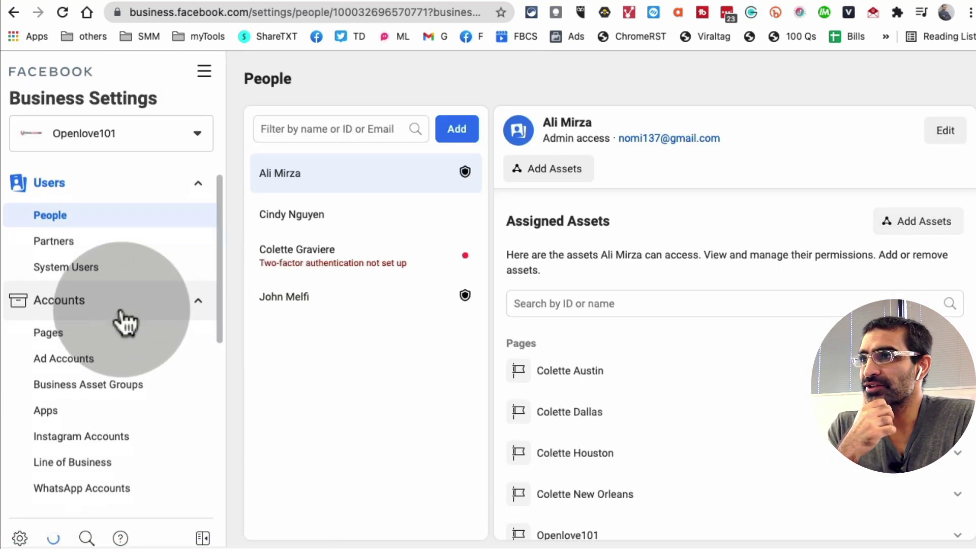
{"action": "scroll", "coordinate": [157, 333], "scroll_direction": "down", "scroll_amount": 8}
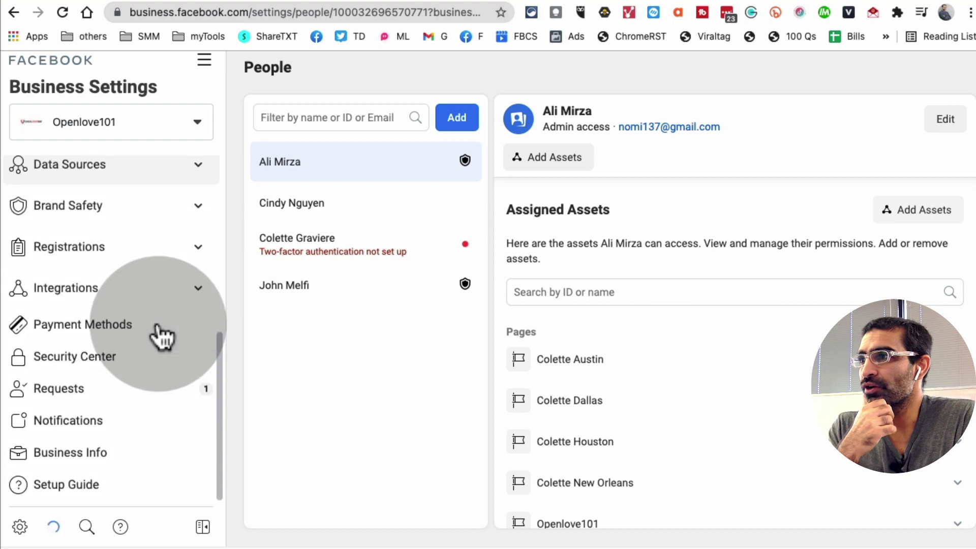
{"action": "left_click", "coordinate": [105, 453]}
{"action": "scroll", "coordinate": [457, 234], "scroll_direction": "down", "scroll_amount": 7}
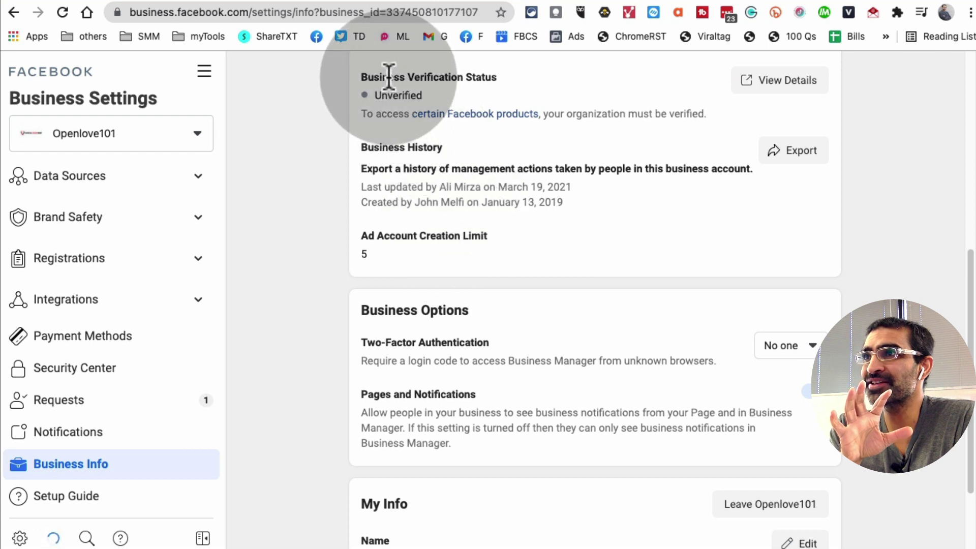
{"action": "left_click_drag", "start_coordinate": [389, 79], "coordinate": [492, 97]}
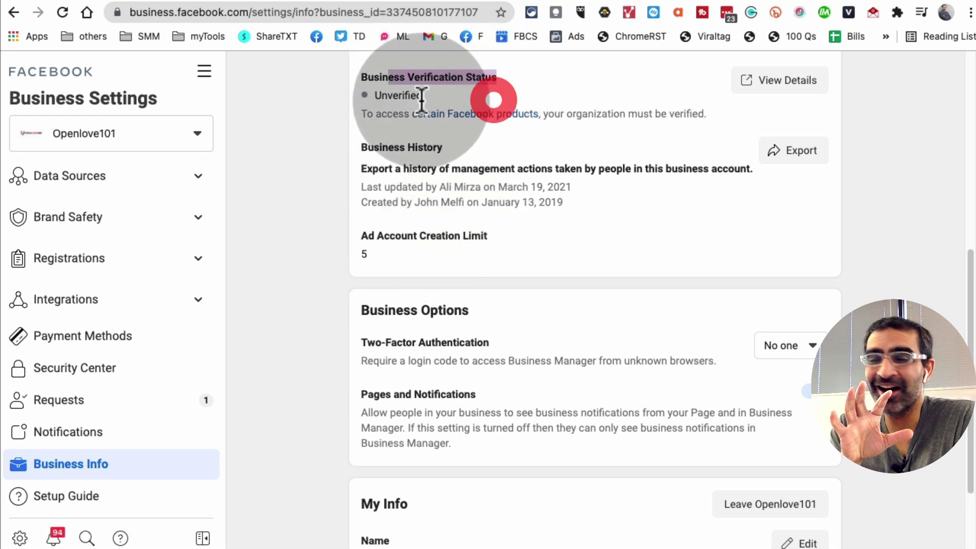
{"action": "left_click", "coordinate": [438, 98]}
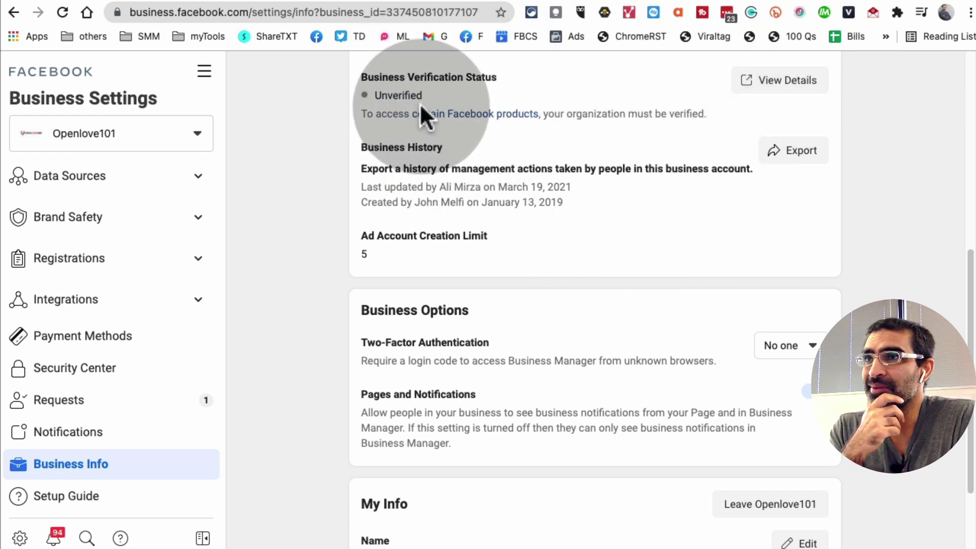
Step: Open the Security Center from the verification status and start business verification
{"action": "left_click", "coordinate": [776, 83]}
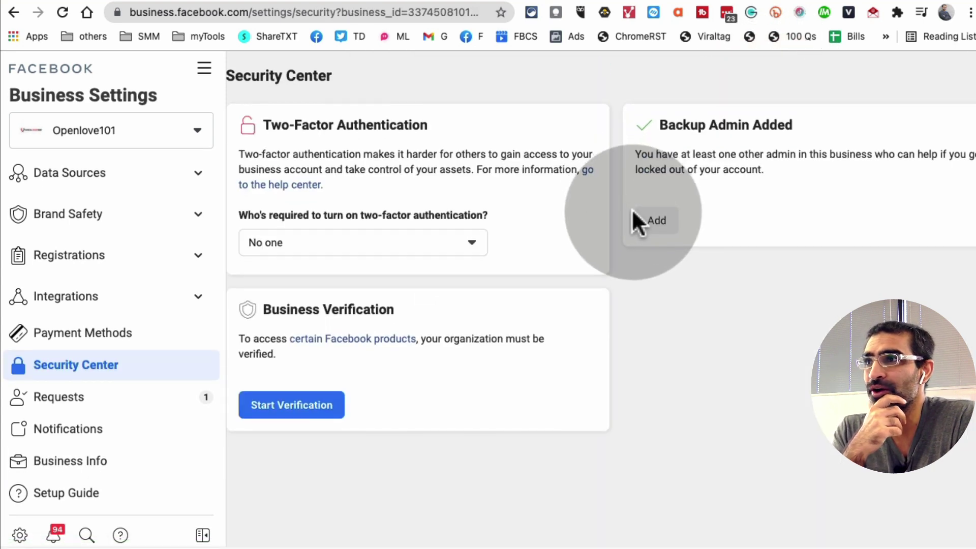
{"action": "scroll", "coordinate": [631, 209], "scroll_direction": "down", "scroll_amount": 1}
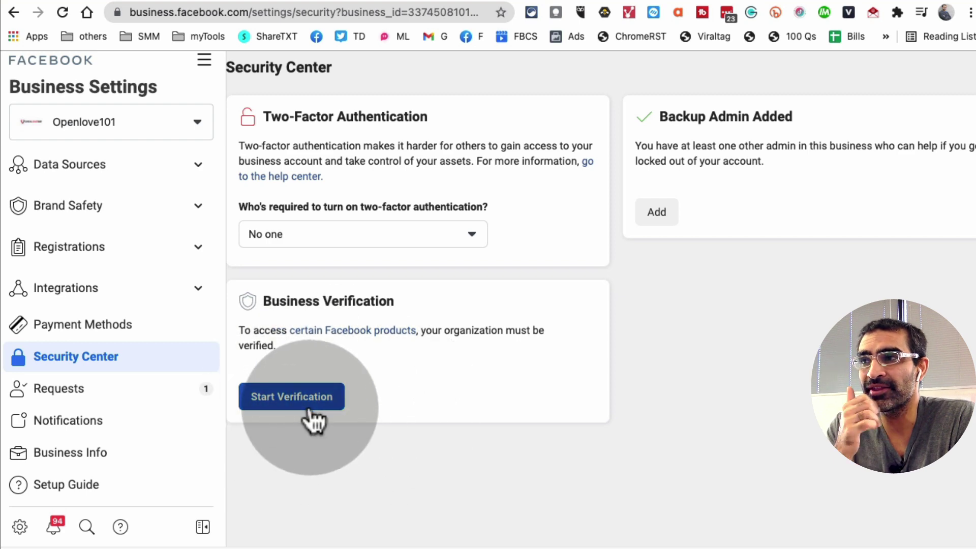
{"action": "left_click", "coordinate": [298, 397]}
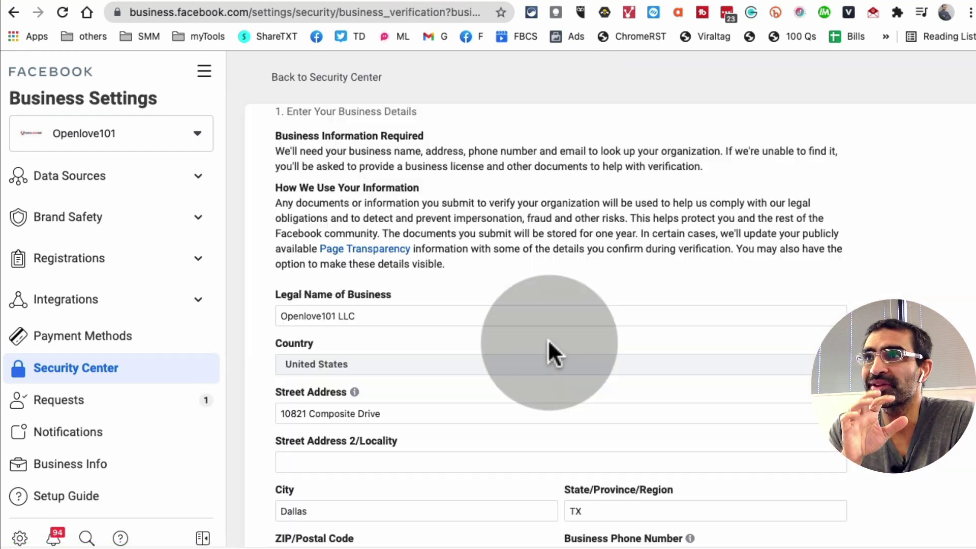
Step: Look over the business details form, then move to the Verify Your Business help article
{"action": "scroll", "coordinate": [548, 343], "scroll_direction": "down", "scroll_amount": 5}
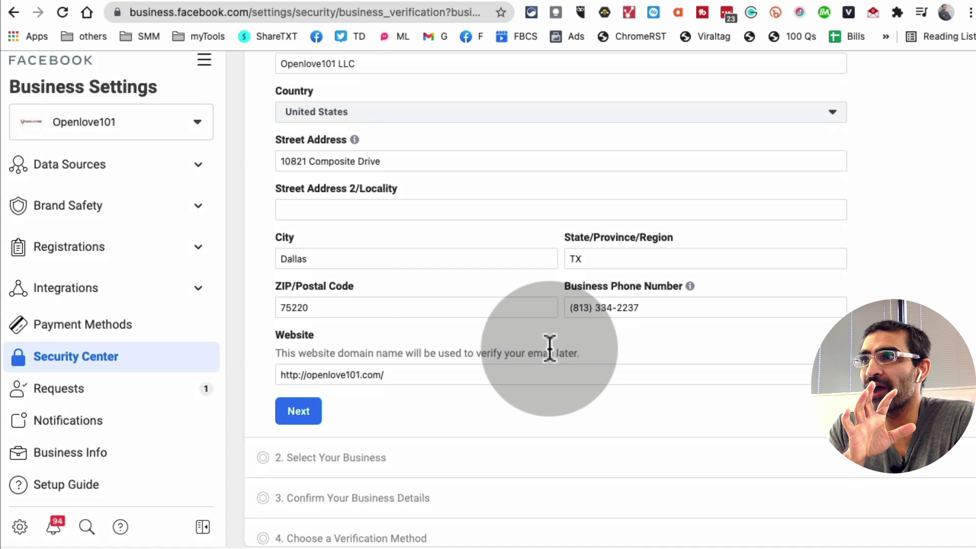
{"action": "scroll", "coordinate": [549, 349], "scroll_direction": "up", "scroll_amount": 1}
{"action": "scroll", "coordinate": [549, 349], "scroll_direction": "down", "scroll_amount": 1}
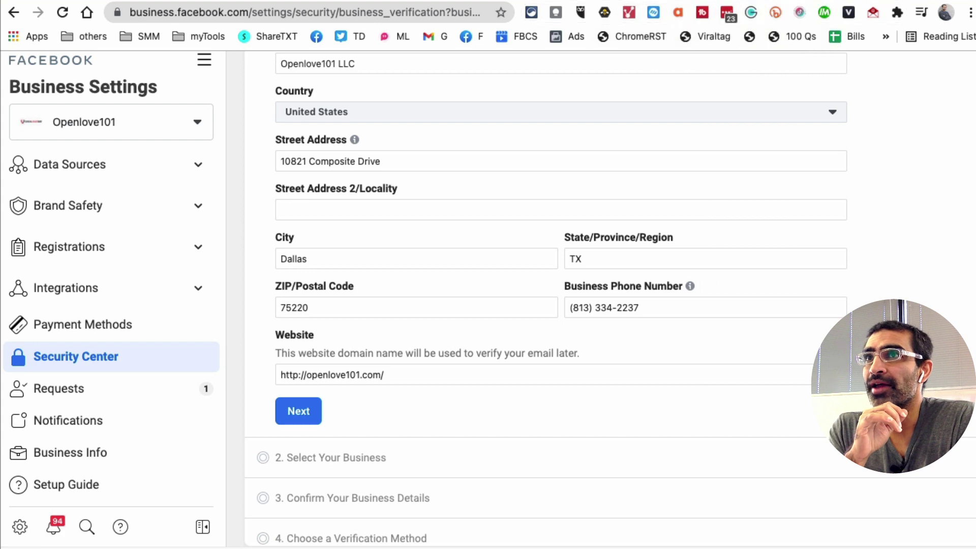
{"action": "key", "text": "ctrl+Tab"}
Step: Highlight the Verify Your Business heading and the Confirm Identity step in the article
{"action": "scroll", "coordinate": [534, 331], "scroll_direction": "up", "scroll_amount": 15}
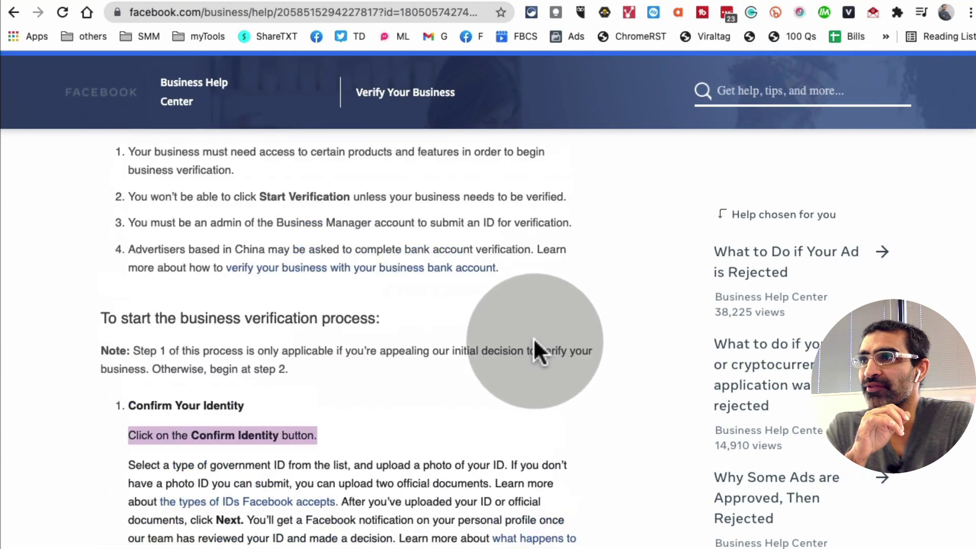
{"action": "scroll", "coordinate": [534, 346], "scroll_direction": "down", "scroll_amount": 3}
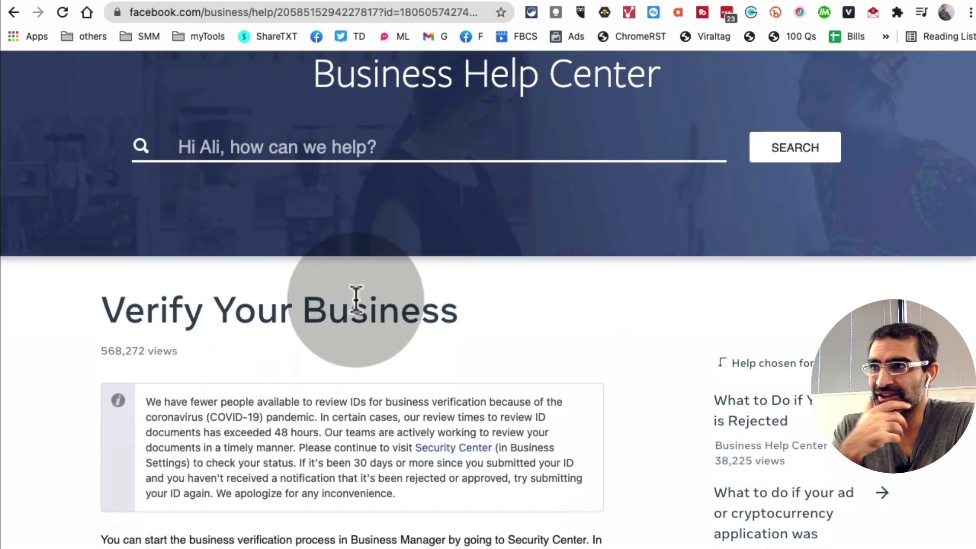
{"action": "triple_click", "coordinate": [299, 312]}
{"action": "scroll", "coordinate": [483, 324], "scroll_direction": "down", "scroll_amount": 15}
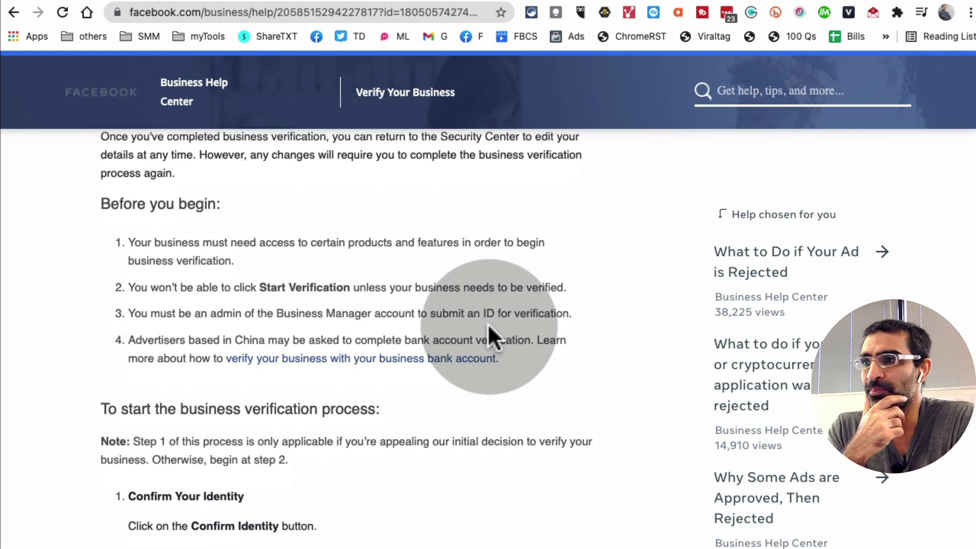
{"action": "scroll", "coordinate": [496, 338], "scroll_direction": "down", "scroll_amount": 6}
{"action": "scroll", "coordinate": [510, 349], "scroll_direction": "up", "scroll_amount": 1}
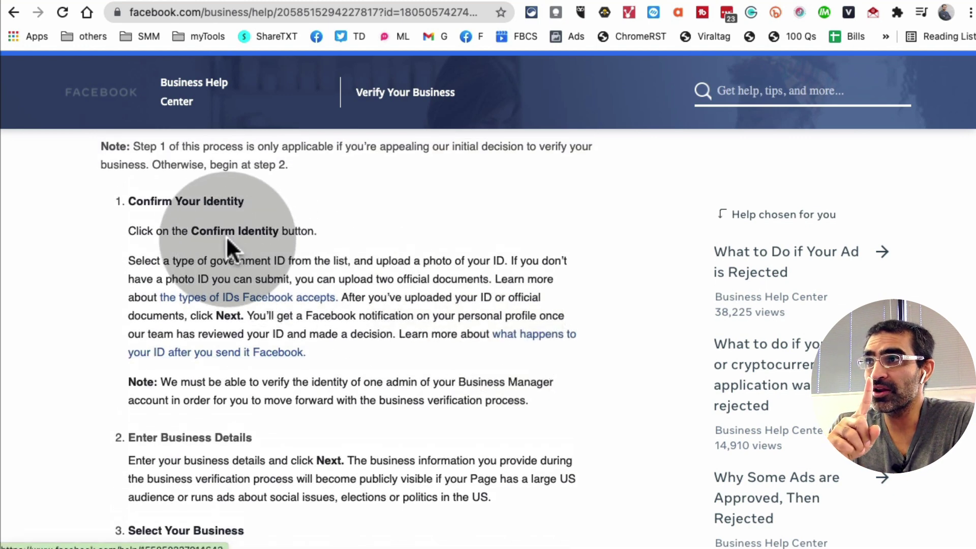
{"action": "left_click_drag", "start_coordinate": [221, 231], "coordinate": [273, 232]}
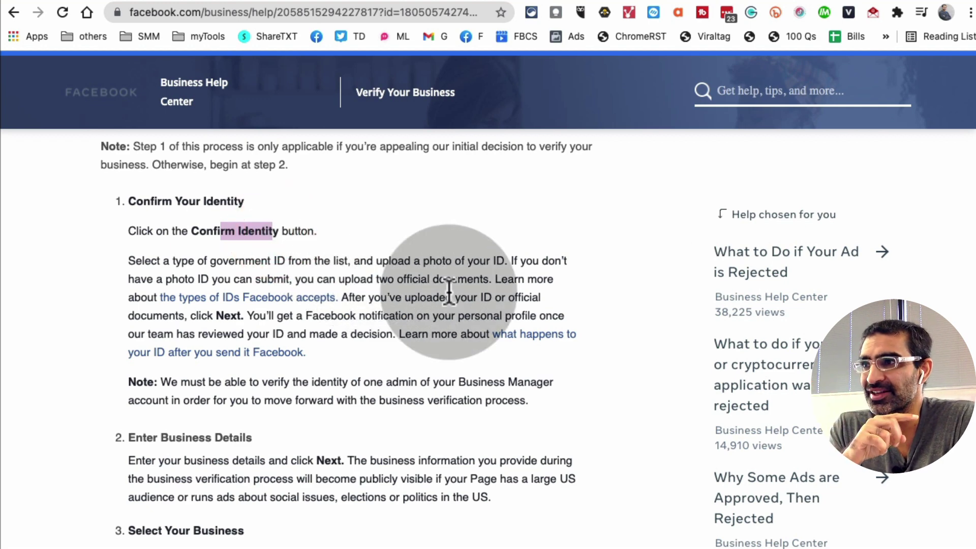
Step: Highlight the Enter Business Details step and how the verification code is delivered
{"action": "scroll", "coordinate": [447, 295], "scroll_direction": "down", "scroll_amount": 3}
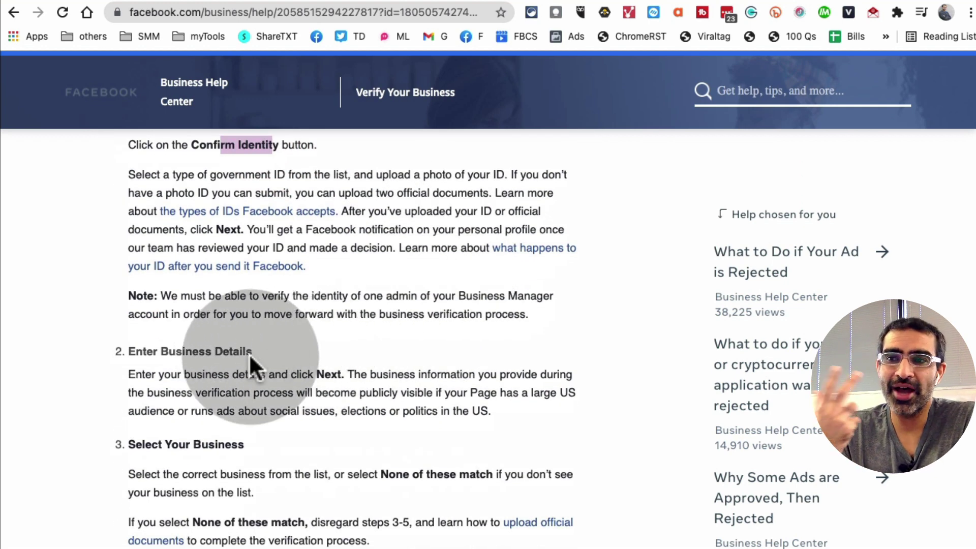
{"action": "scroll", "coordinate": [338, 376], "scroll_direction": "down", "scroll_amount": 1}
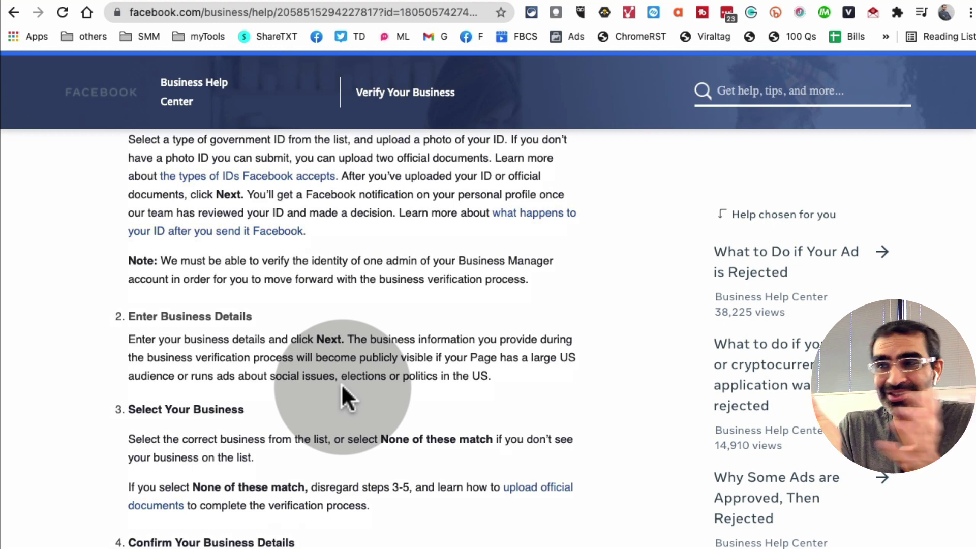
{"action": "left_click_drag", "start_coordinate": [158, 317], "coordinate": [223, 337]}
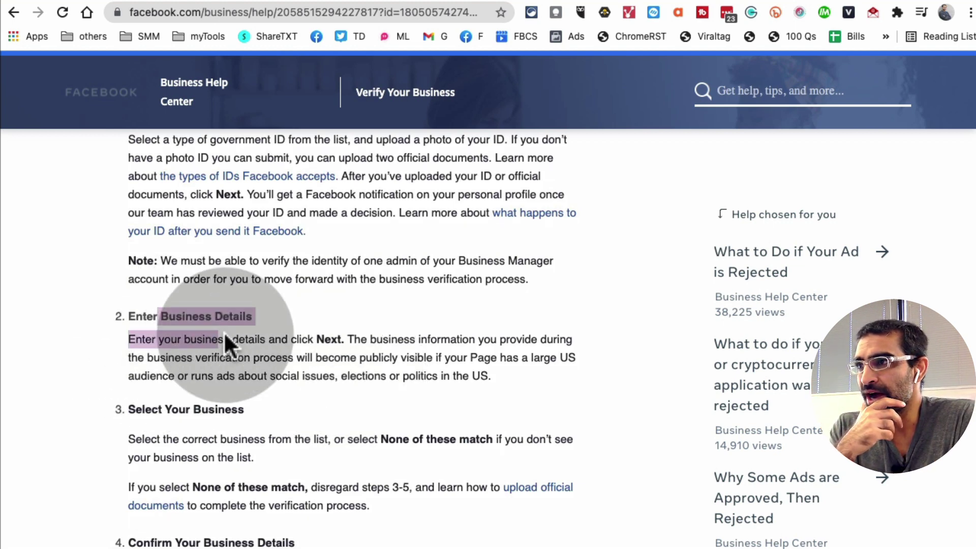
{"action": "left_click", "coordinate": [338, 447]}
{"action": "scroll", "coordinate": [392, 448], "scroll_direction": "down", "scroll_amount": 3}
{"action": "left_click_drag", "start_coordinate": [219, 458], "coordinate": [387, 477]}
{"action": "scroll", "coordinate": [437, 476], "scroll_direction": "down", "scroll_amount": 4}
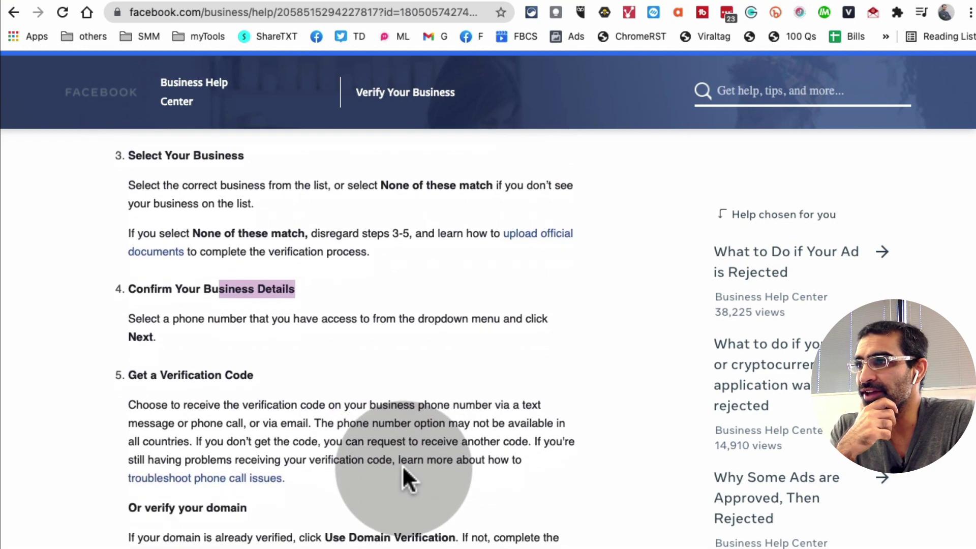
{"action": "left_click_drag", "start_coordinate": [244, 373], "coordinate": [402, 390]}
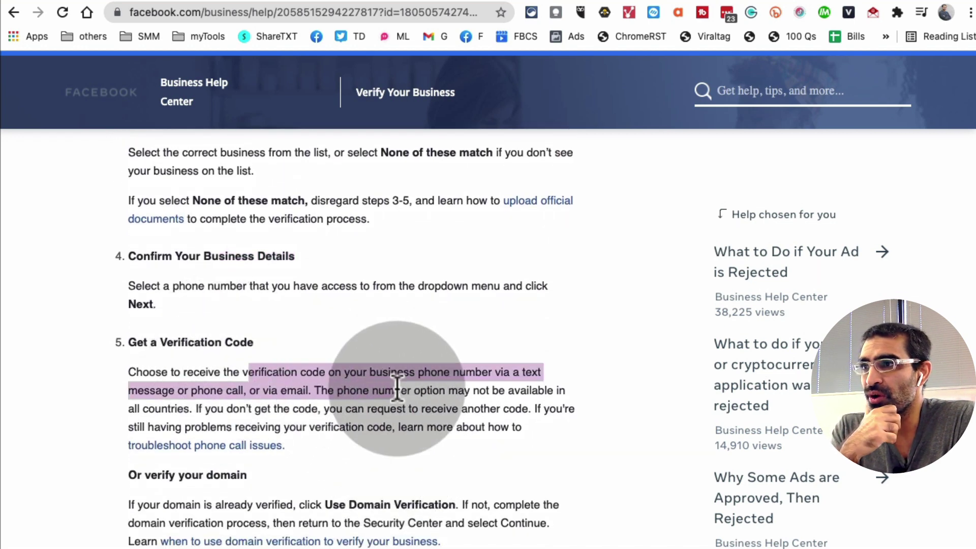
{"action": "left_click", "coordinate": [403, 391]}
{"action": "scroll", "coordinate": [488, 412], "scroll_direction": "down", "scroll_amount": 6}
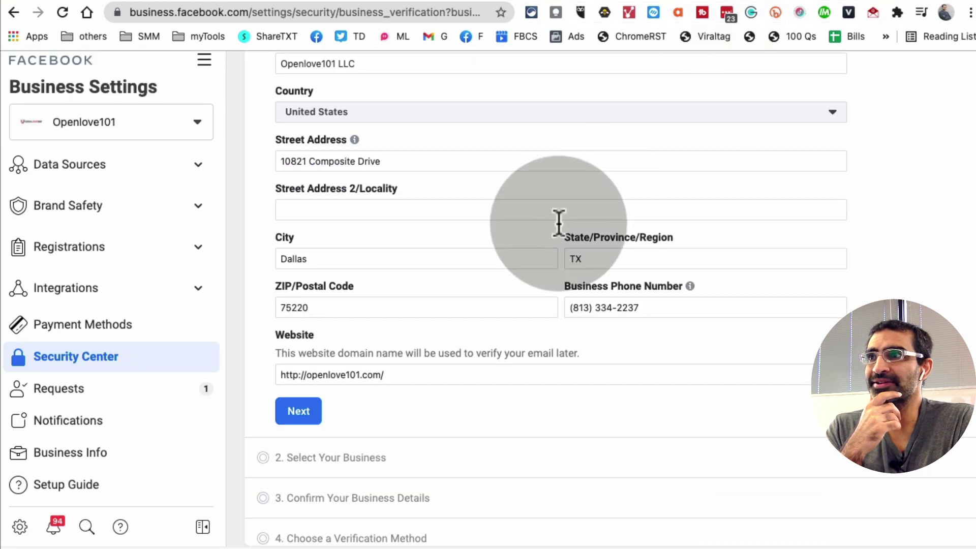
Step: Go back from the verification form to the Security Center page
{"action": "left_click", "coordinate": [19, 15]}
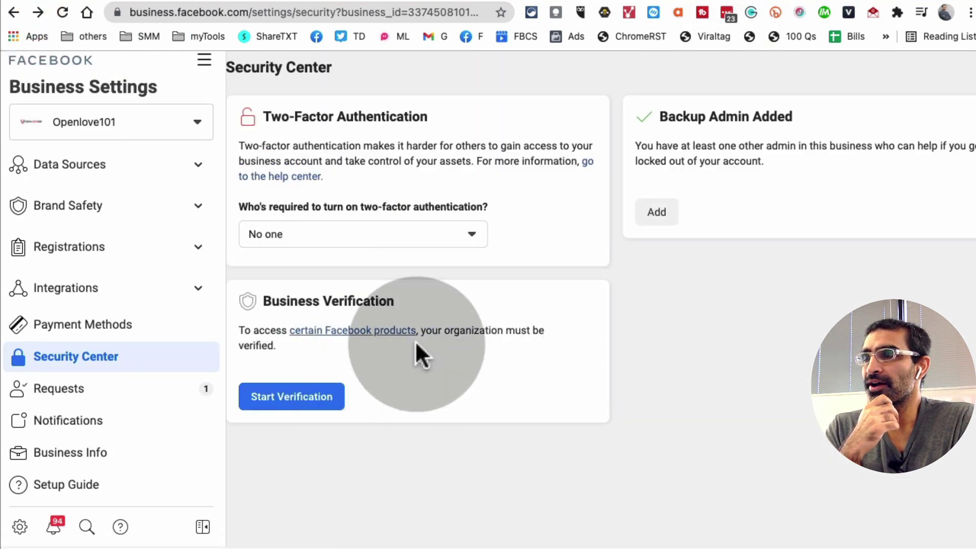